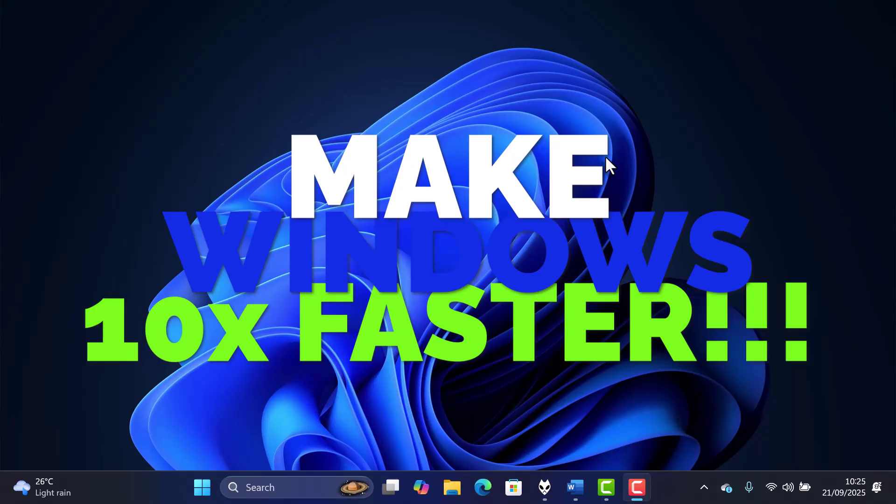
- Launch Task Manager from the taskbar's right-click menu and maximize its window
{"action": "left_click", "coordinate": [605, 155]}
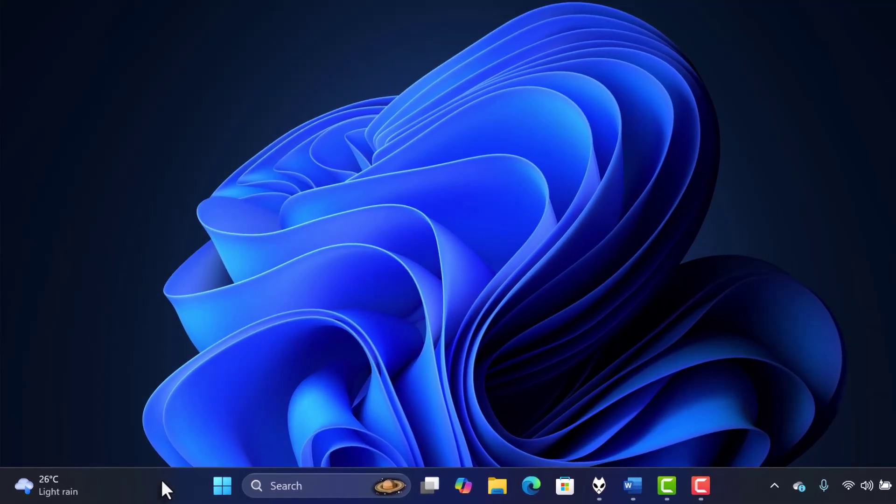
{"action": "right_click", "coordinate": [162, 485]}
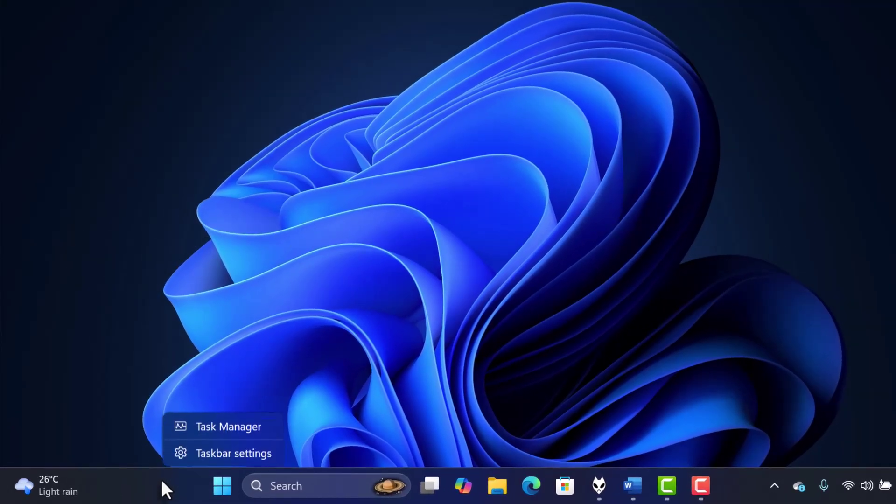
{"action": "left_click", "coordinate": [221, 427]}
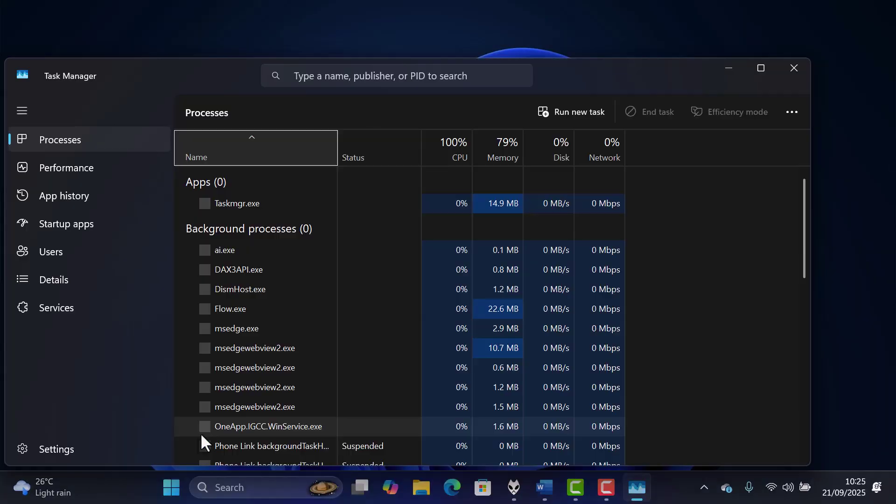
{"action": "left_click", "coordinate": [760, 68]}
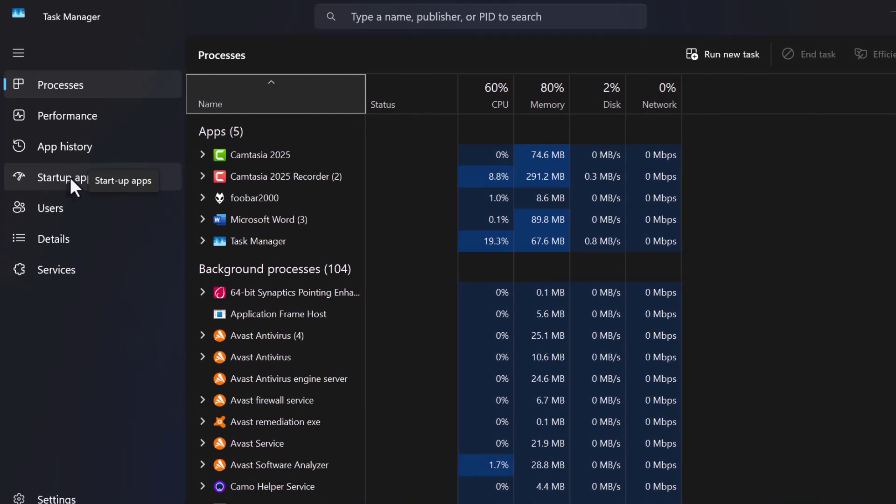
- Disable the OneDrive.exe and Mobile devices entries in the Startup apps list
{"action": "left_click", "coordinate": [70, 177]}
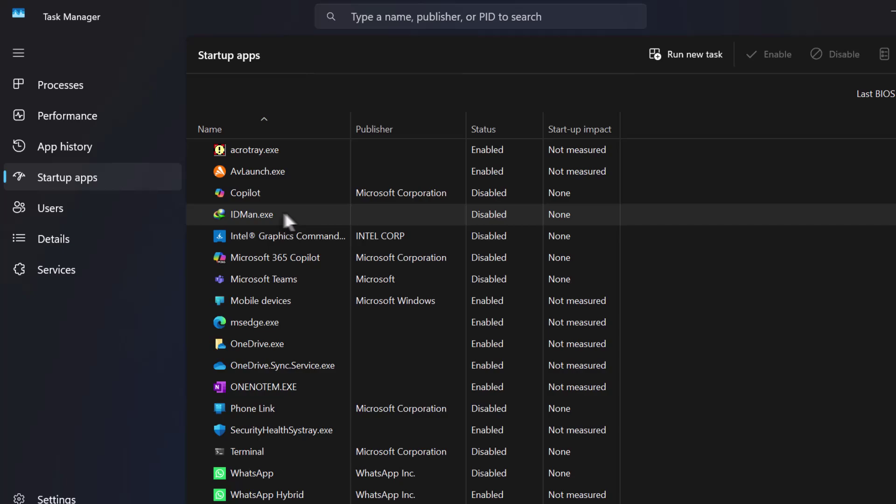
{"action": "left_click", "coordinate": [261, 349]}
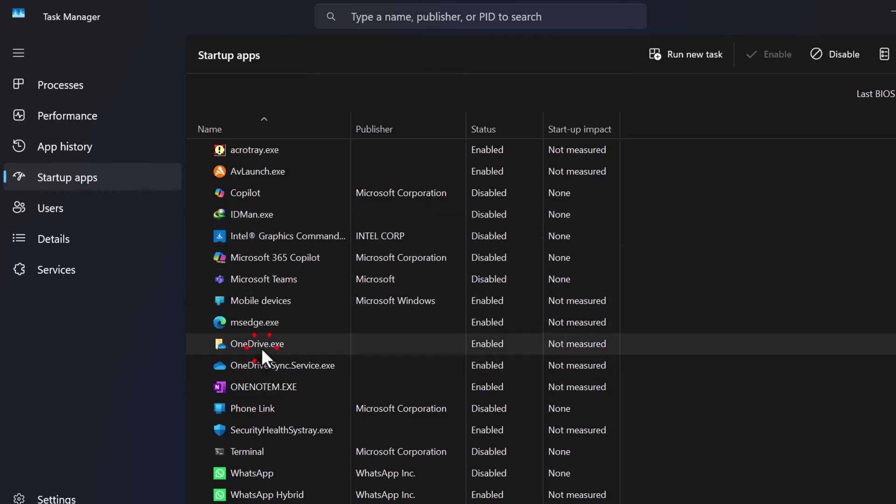
{"action": "left_click", "coordinate": [264, 301]}
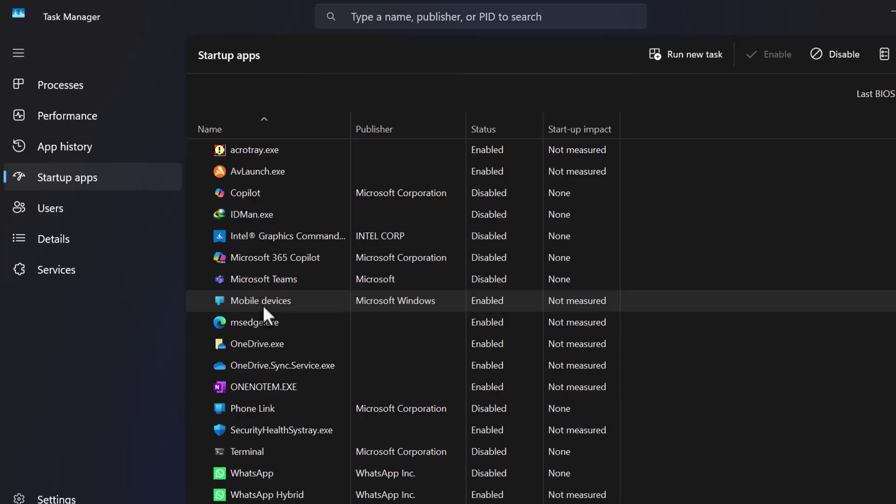
{"action": "right_click", "coordinate": [287, 347]}
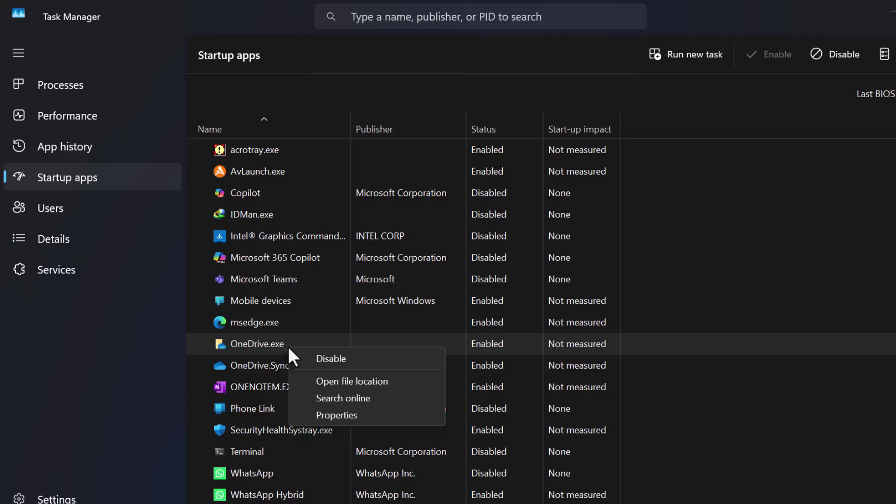
{"action": "left_click", "coordinate": [332, 358]}
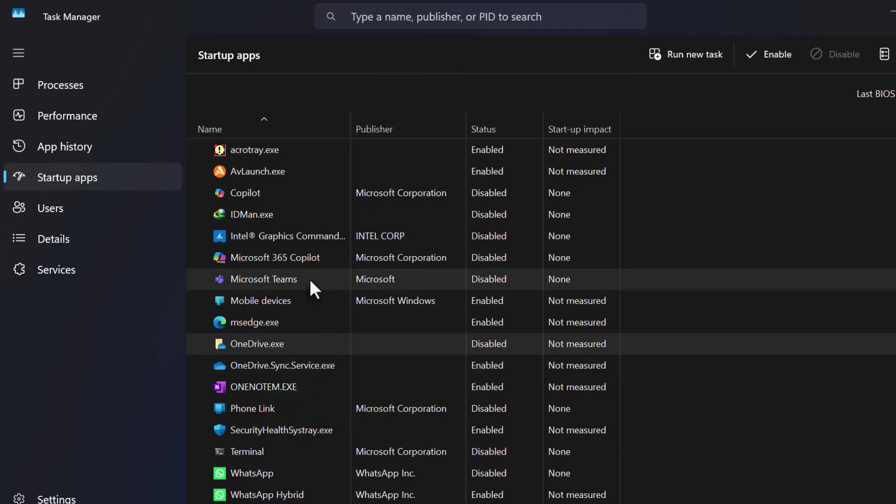
{"action": "right_click", "coordinate": [303, 297]}
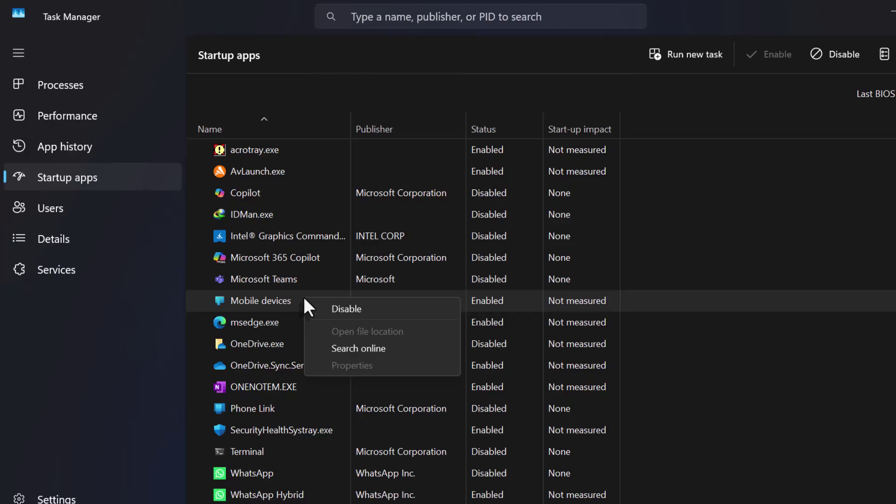
{"action": "left_click", "coordinate": [332, 313]}
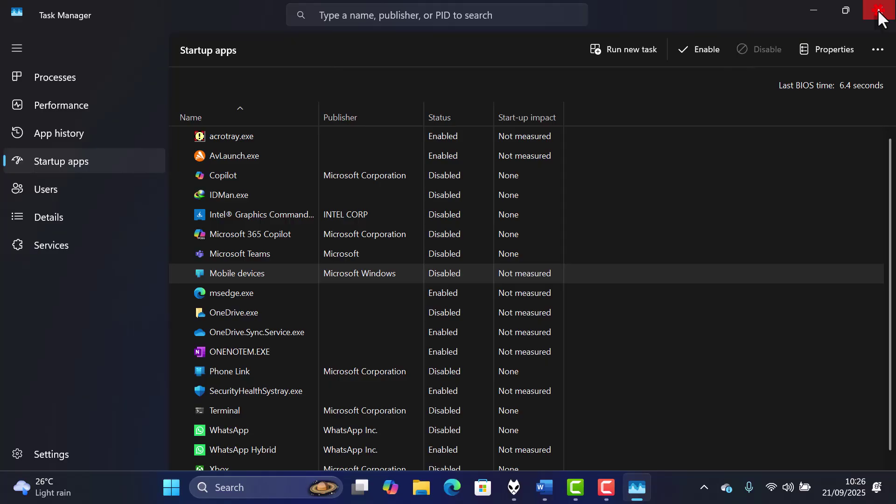
- Close Task Manager and launch Settings from the Start menu's pinned apps
{"action": "left_click", "coordinate": [880, 13]}
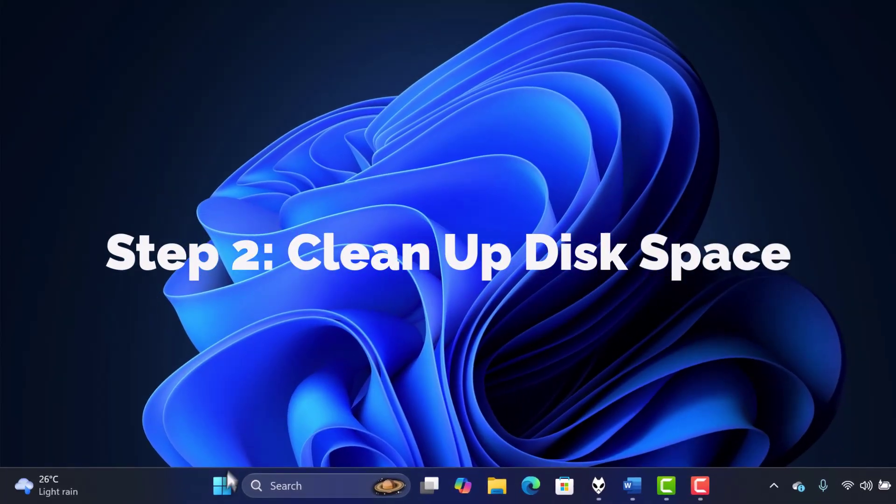
{"action": "left_click", "coordinate": [223, 485]}
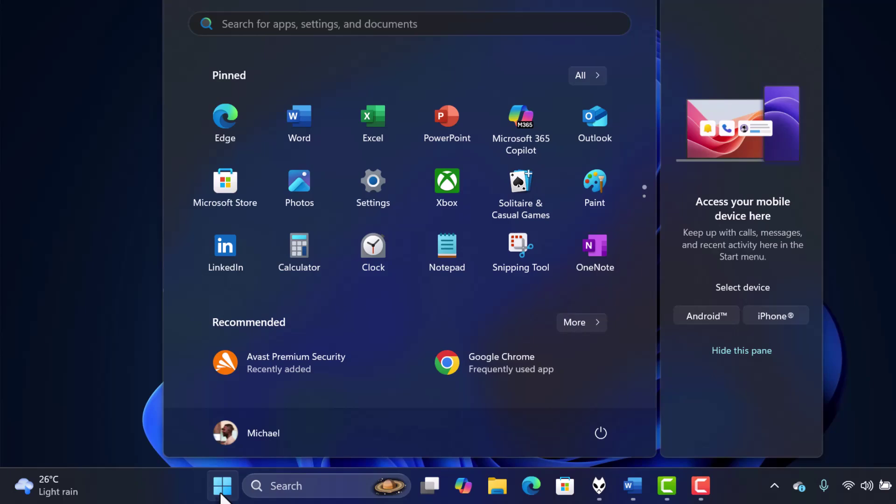
{"action": "left_click", "coordinate": [387, 219]}
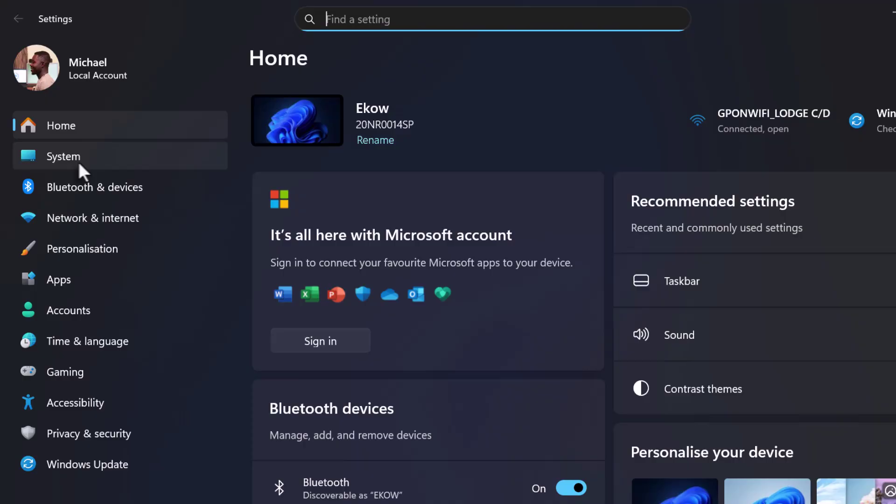
- Go to System > Storage in Settings and switch Storage Sense on
{"action": "left_click", "coordinate": [70, 150]}
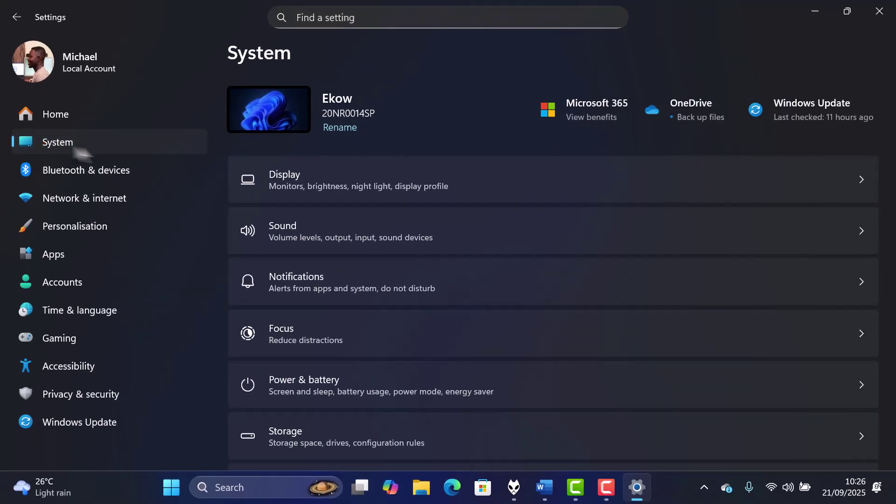
{"action": "scroll", "coordinate": [370, 314], "scroll_direction": "down", "scroll_amount": 2}
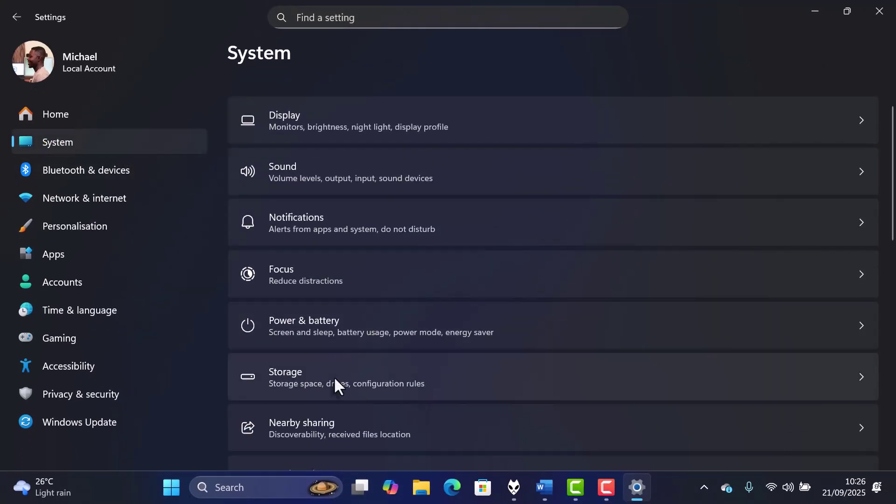
{"action": "left_click", "coordinate": [335, 377]}
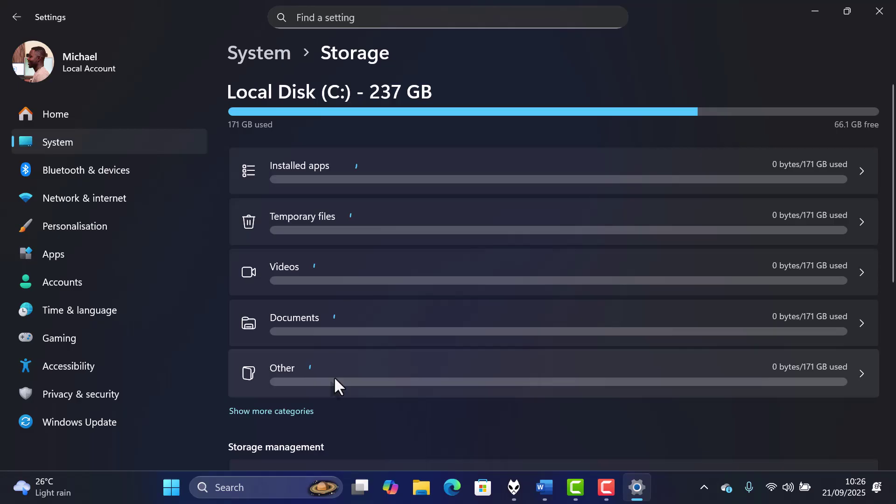
{"action": "scroll", "coordinate": [335, 376], "scroll_direction": "down", "scroll_amount": 2}
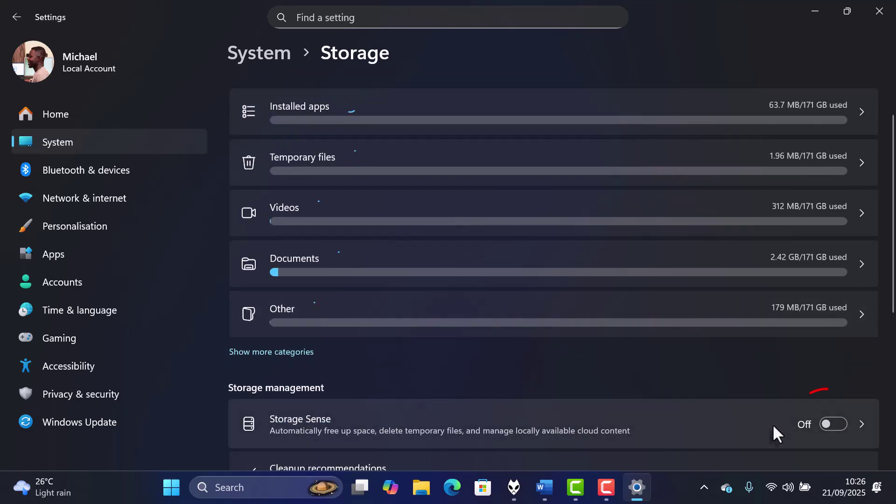
{"action": "left_click", "coordinate": [843, 421]}
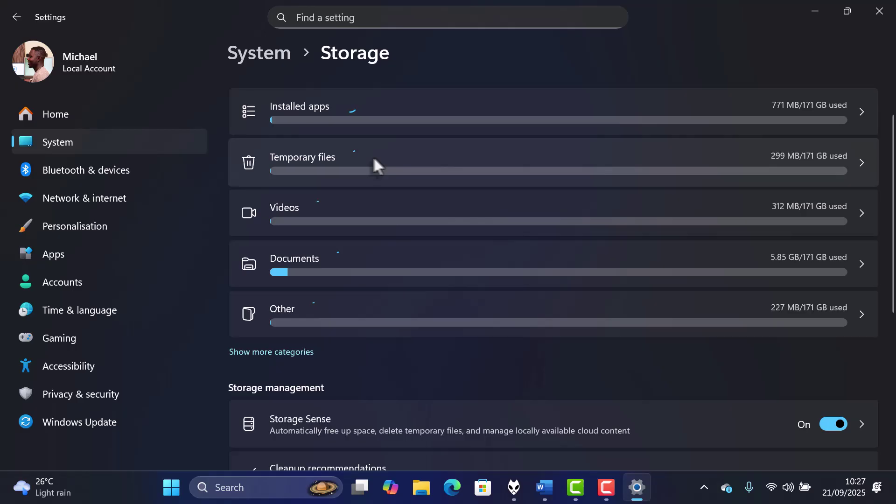
- Open the Temporary files breakdown and tick Recycle Bin alongside the other checked categories
{"action": "left_click", "coordinate": [441, 168]}
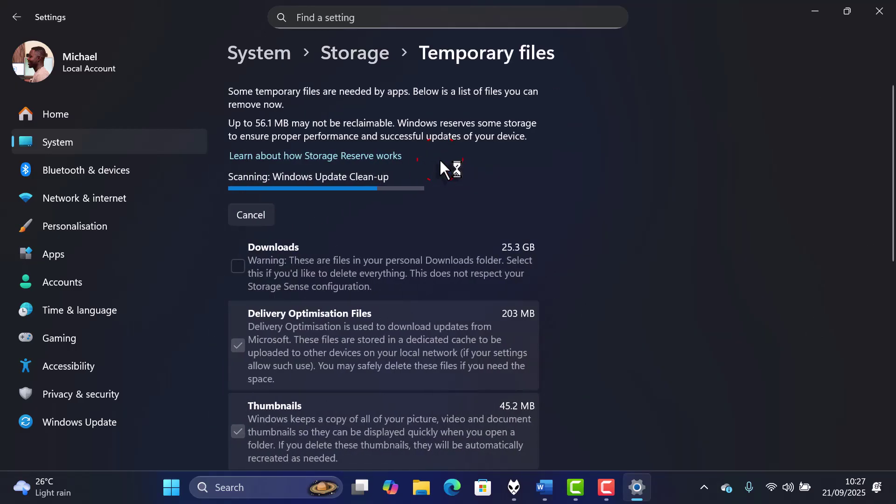
{"action": "scroll", "coordinate": [415, 226], "scroll_direction": "down", "scroll_amount": 2}
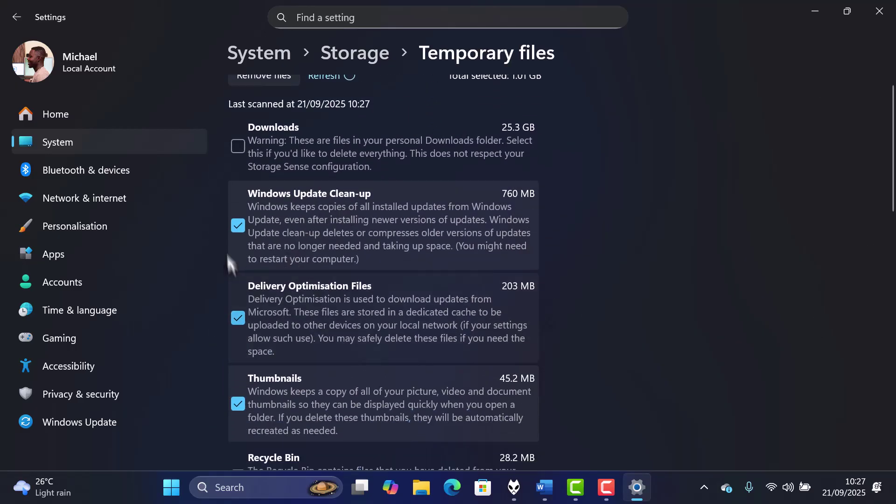
{"action": "left_click", "coordinate": [239, 225]}
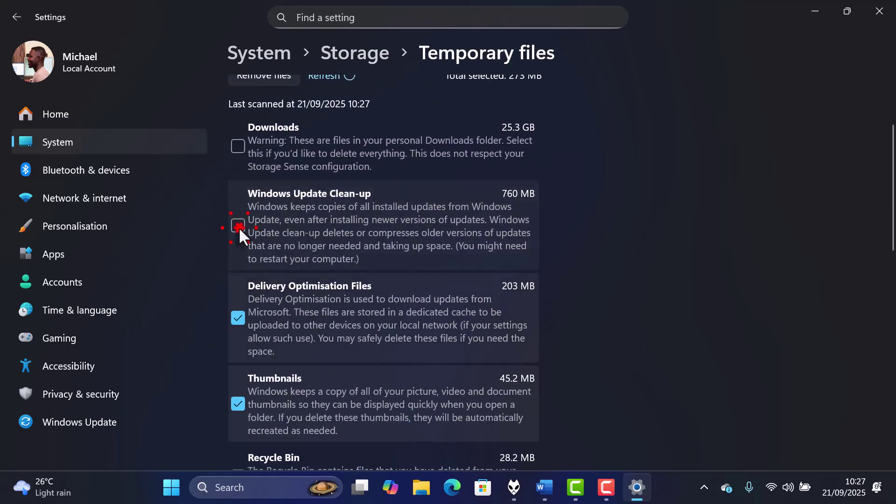
{"action": "left_click", "coordinate": [239, 318]}
{"action": "scroll", "coordinate": [240, 321], "scroll_direction": "down", "scroll_amount": 1}
{"action": "scroll", "coordinate": [241, 321], "scroll_direction": "down", "scroll_amount": 1}
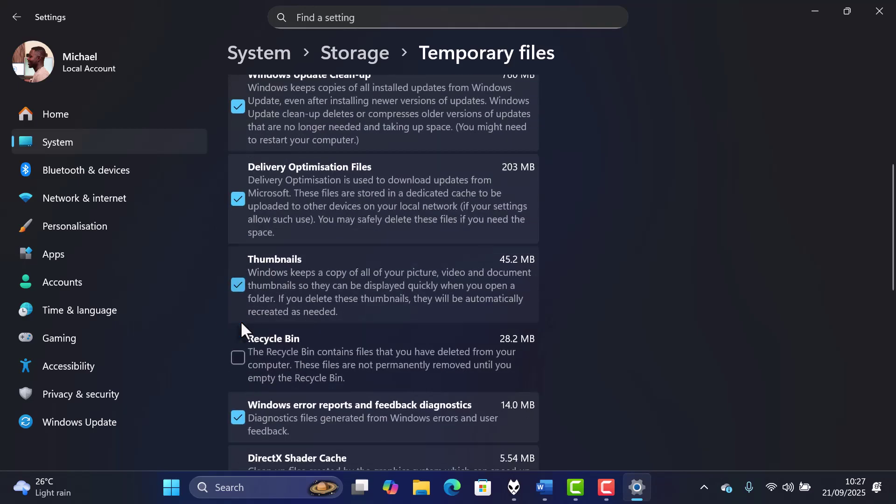
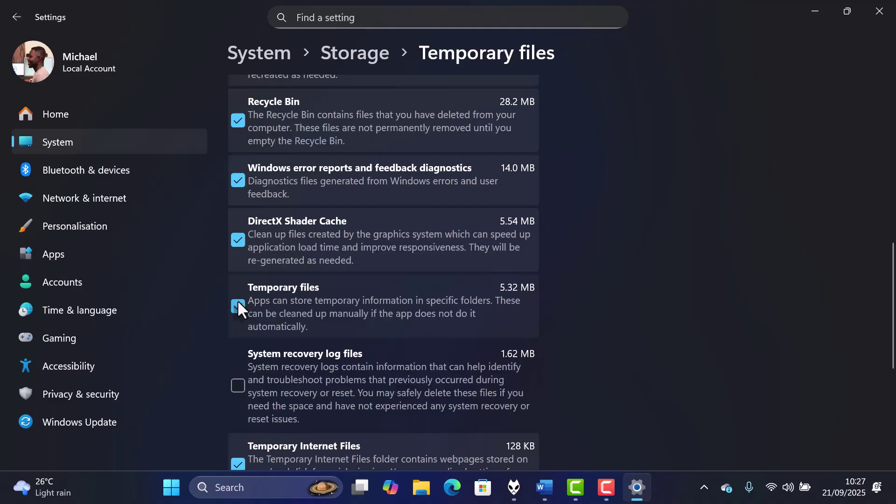
{"action": "scroll", "coordinate": [238, 300], "scroll_direction": "up", "scroll_amount": 4}
{"action": "scroll", "coordinate": [243, 300], "scroll_direction": "up", "scroll_amount": 2}
{"action": "scroll", "coordinate": [250, 300], "scroll_direction": "up", "scroll_amount": 1}
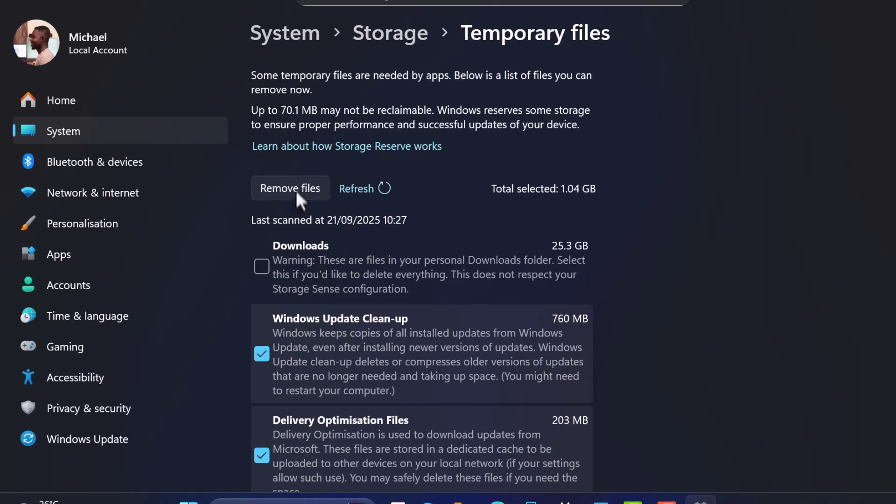
- Permanently remove the checked temporary files, then close Settings and the SmartAudio error dialog
{"action": "left_click", "coordinate": [282, 192]}
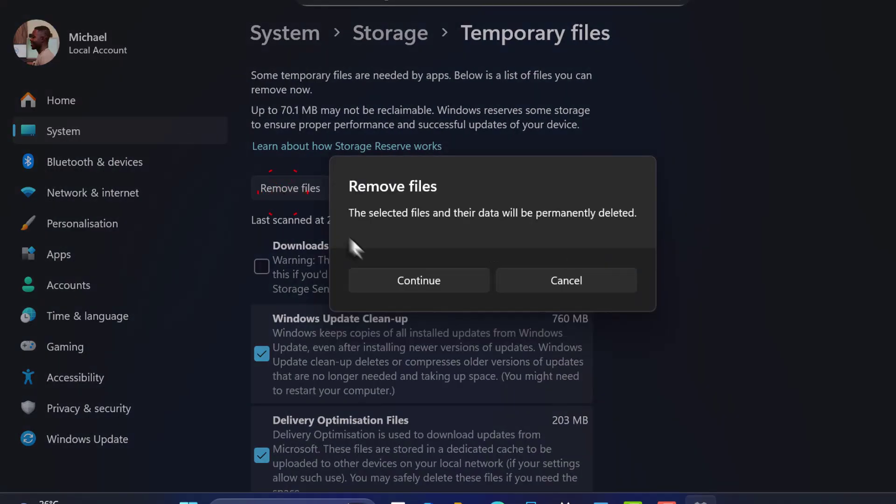
{"action": "left_click", "coordinate": [393, 276]}
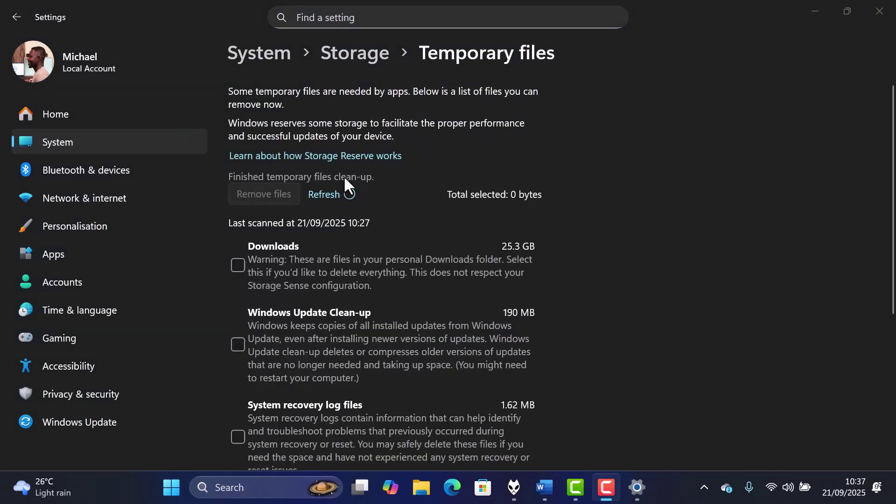
{"action": "left_click", "coordinate": [879, 11]}
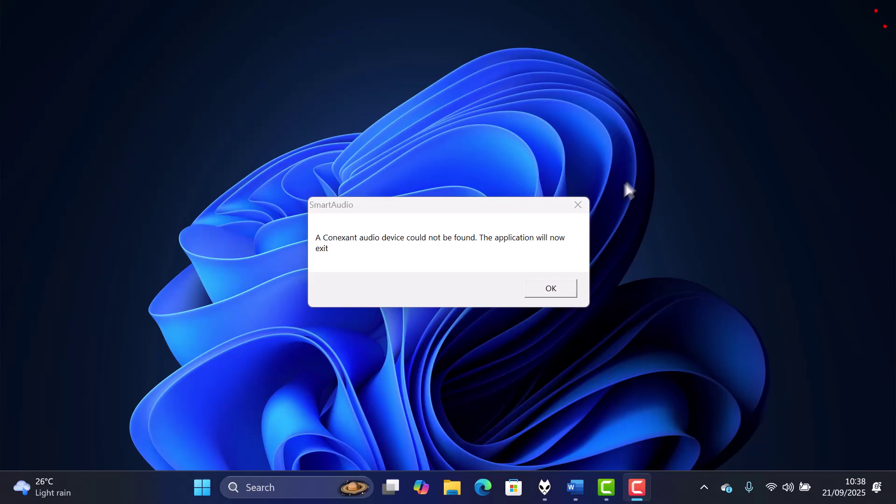
{"action": "left_click", "coordinate": [575, 206]}
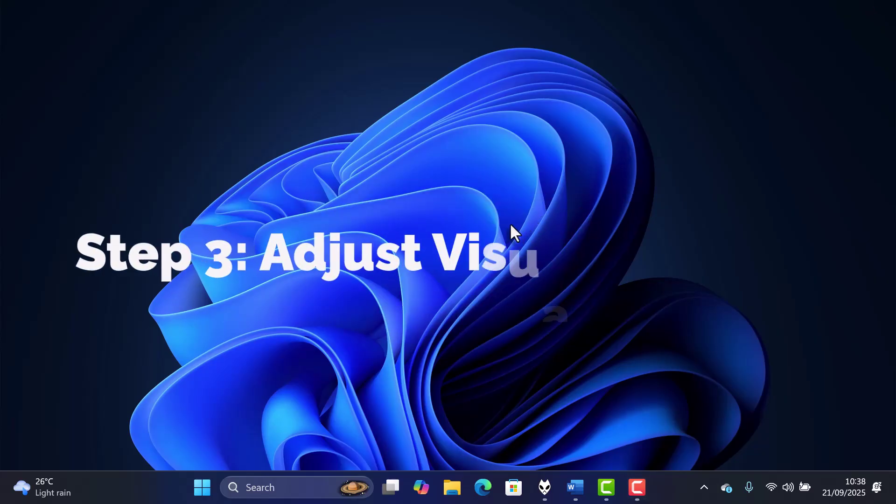
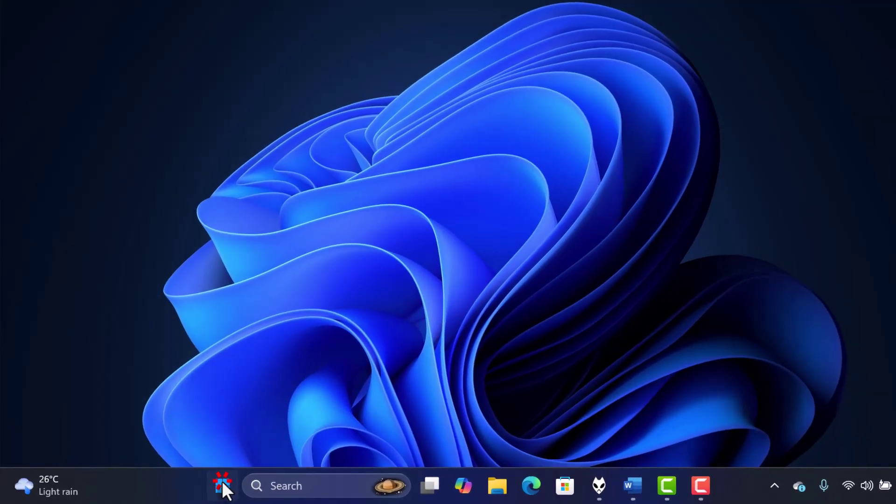
- Search the Start menu for 'view advanced system settings' and open View advanced system settings
{"action": "left_click", "coordinate": [222, 482]}
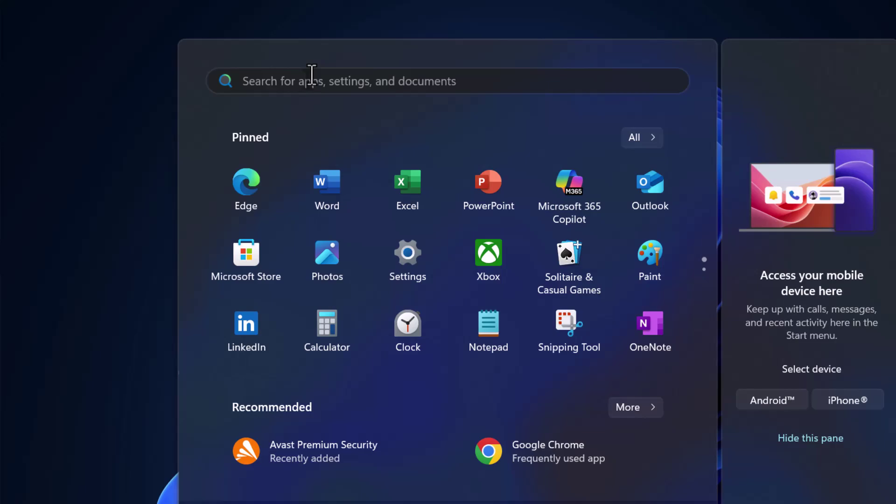
{"action": "left_click", "coordinate": [299, 82]}
{"action": "type", "text": "view advanced system settings"}
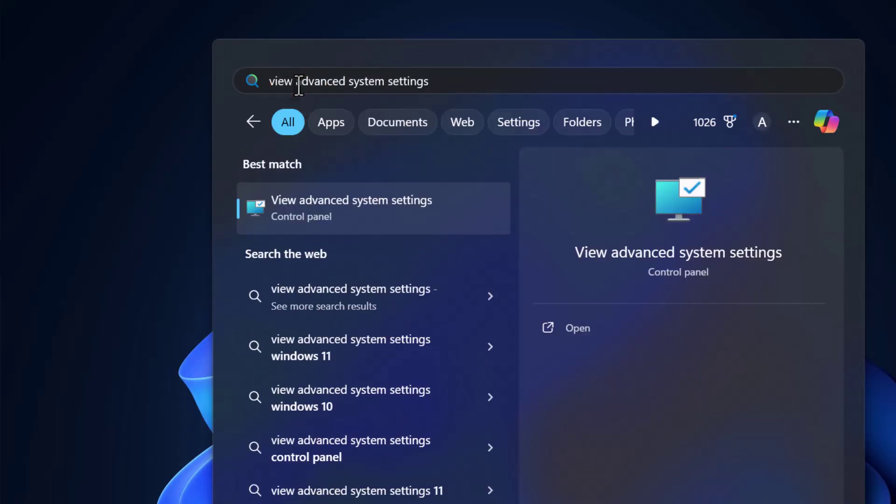
{"action": "left_click", "coordinate": [343, 208]}
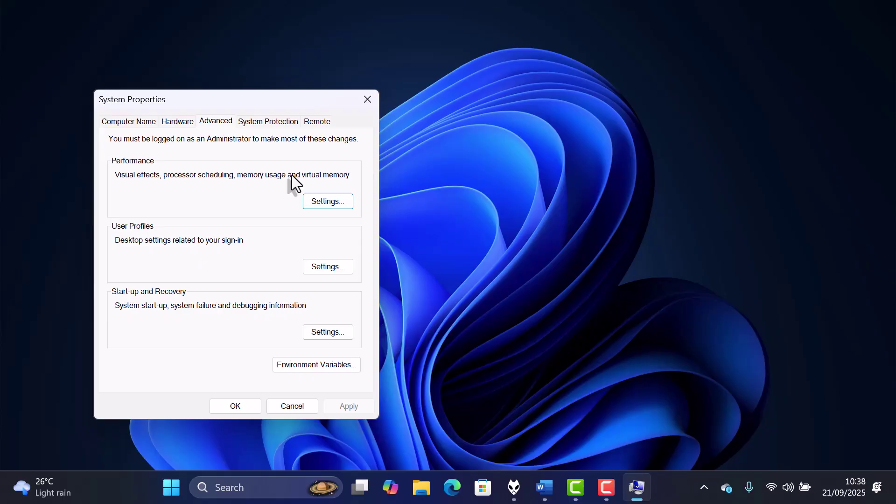
- Use best-performance visual effects, keeping thumbnails and smooth screen font edges, and apply
{"action": "left_click", "coordinate": [318, 202]}
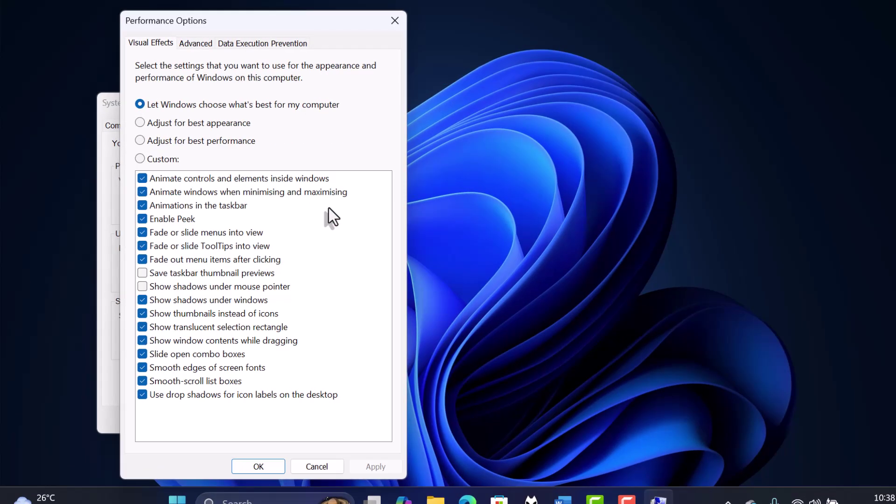
{"action": "left_click", "coordinate": [145, 147]}
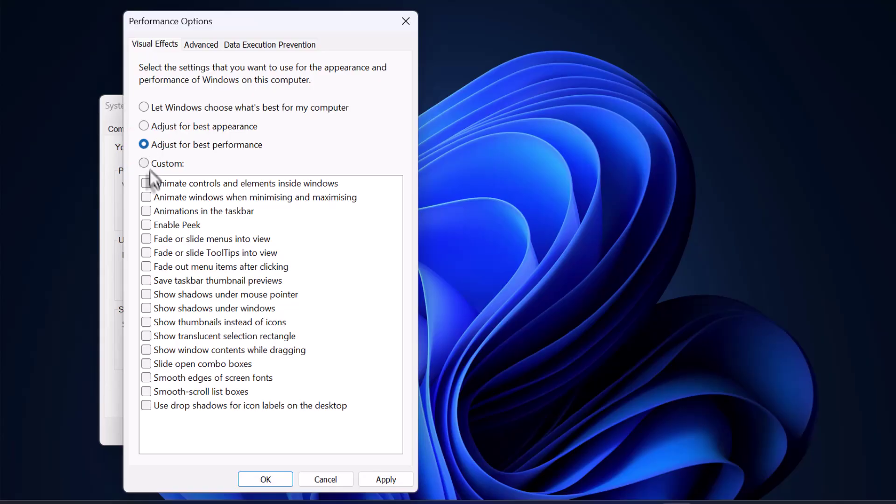
{"action": "left_click", "coordinate": [145, 322]}
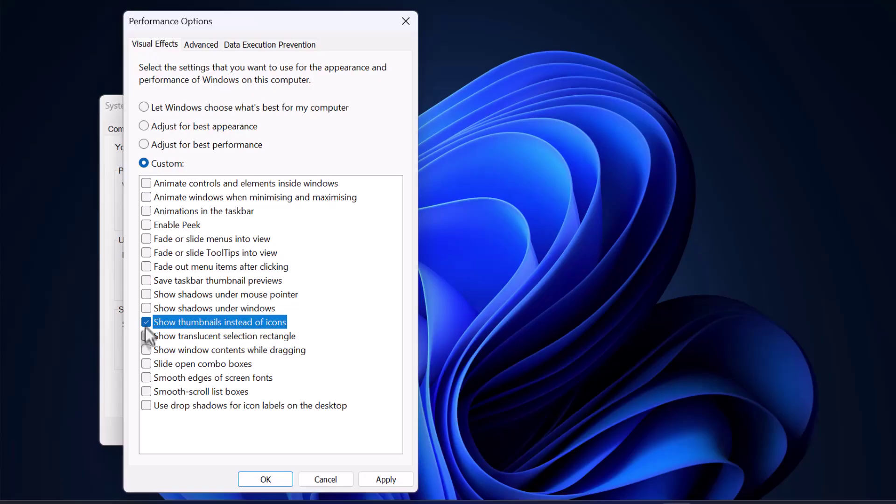
{"action": "left_click", "coordinate": [146, 378]}
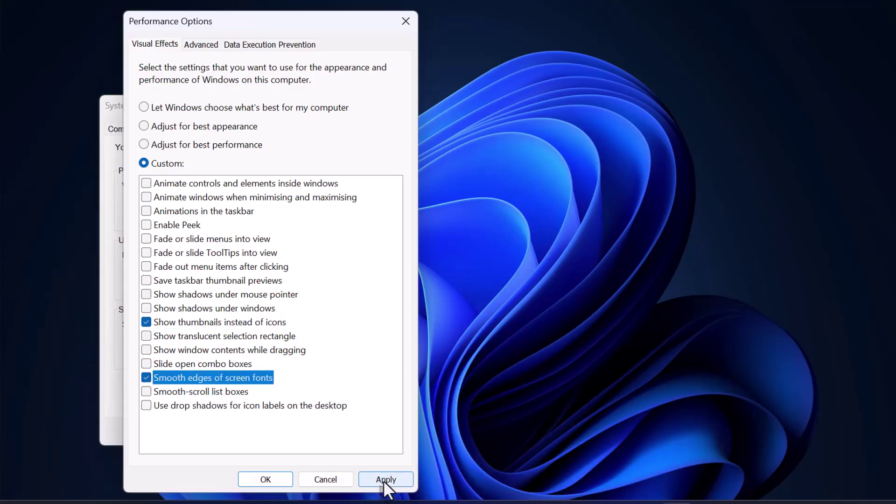
{"action": "left_click", "coordinate": [384, 480]}
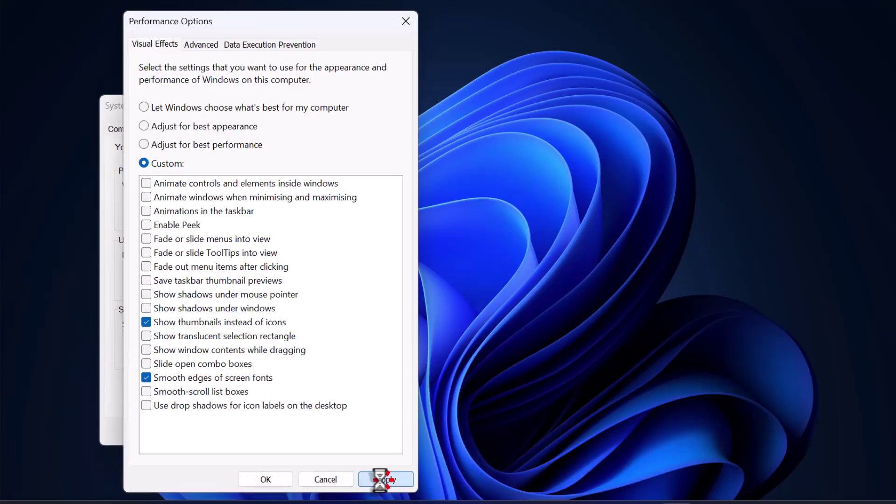
{"action": "left_click", "coordinate": [265, 480]}
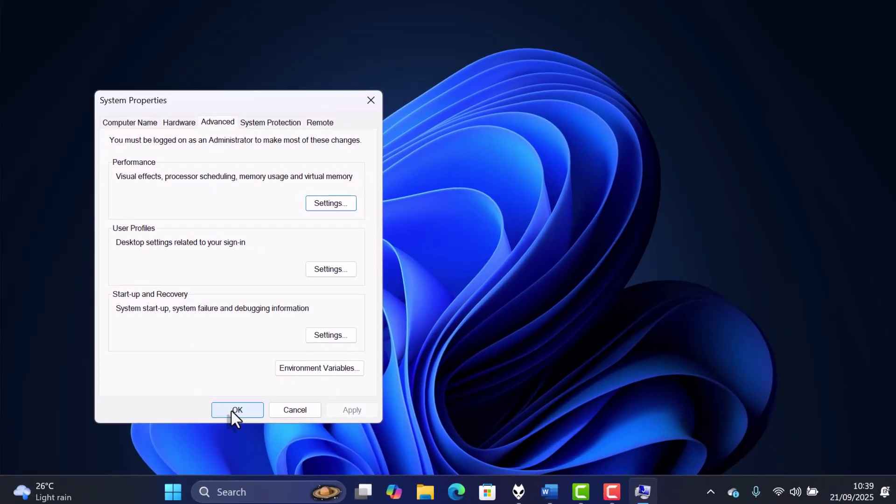
- Close System Properties and launch the Settings app from the Start menu
{"action": "left_click", "coordinate": [232, 409]}
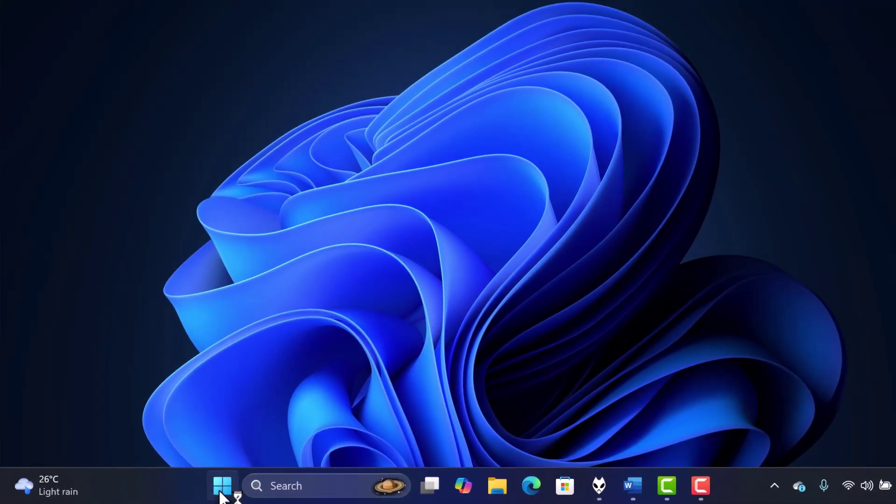
{"action": "left_click", "coordinate": [221, 490]}
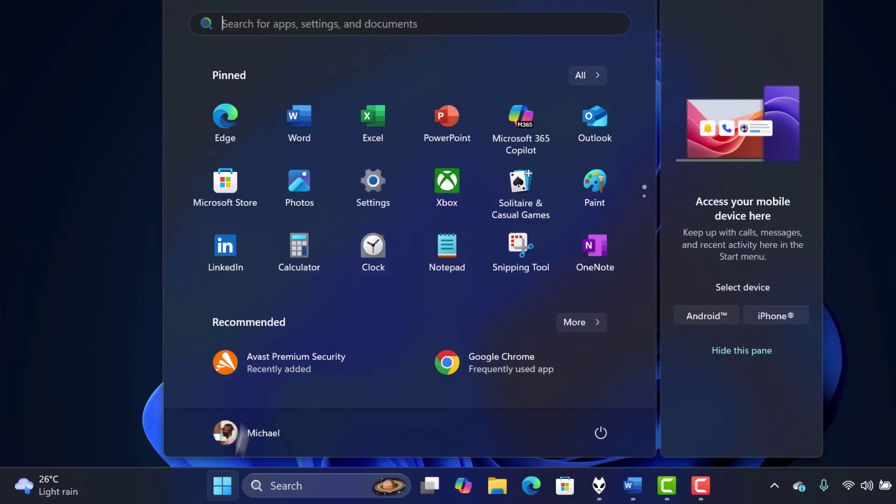
{"action": "left_click", "coordinate": [358, 174]}
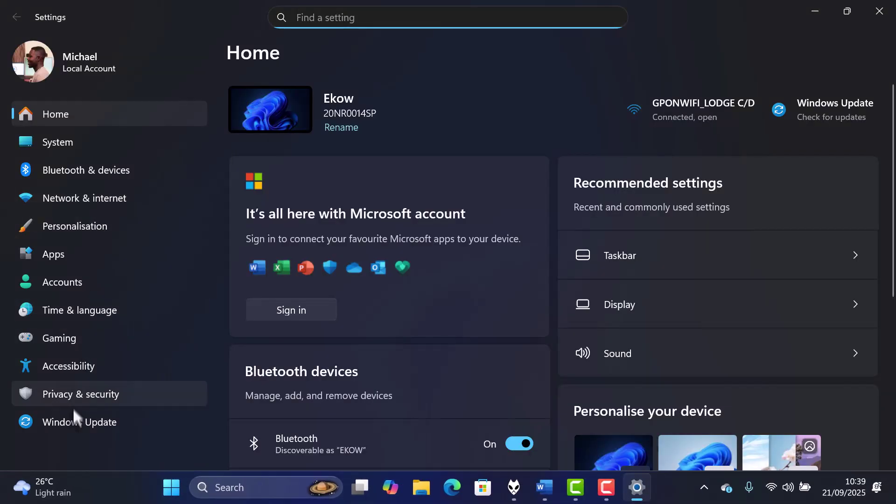
- Go to Windows Update in Settings and run Check for updates
{"action": "left_click", "coordinate": [71, 424]}
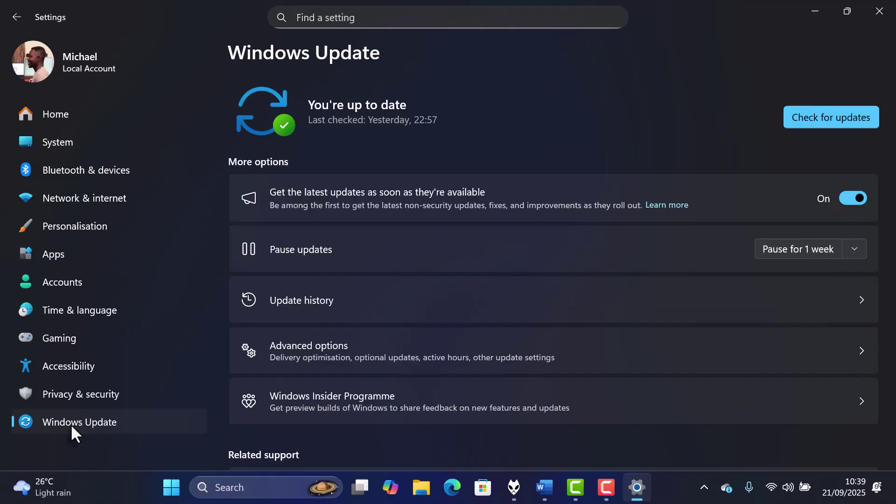
{"action": "left_click", "coordinate": [804, 116]}
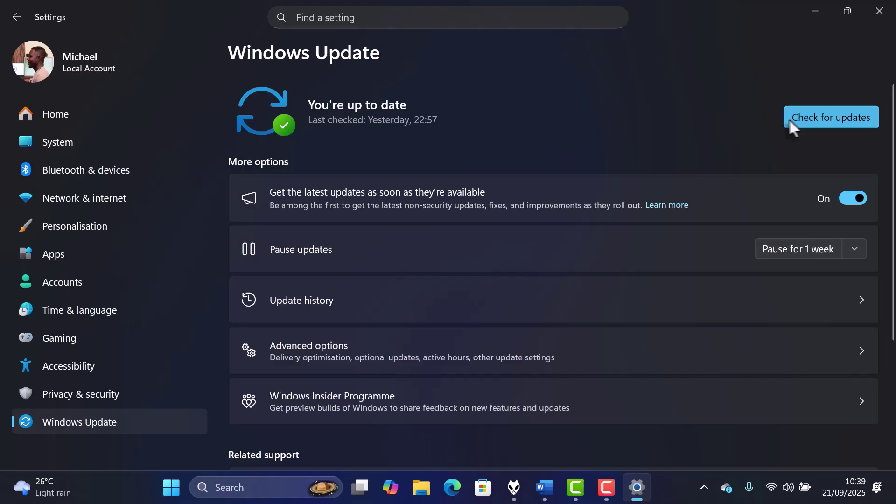
{"action": "left_click", "coordinate": [802, 119]}
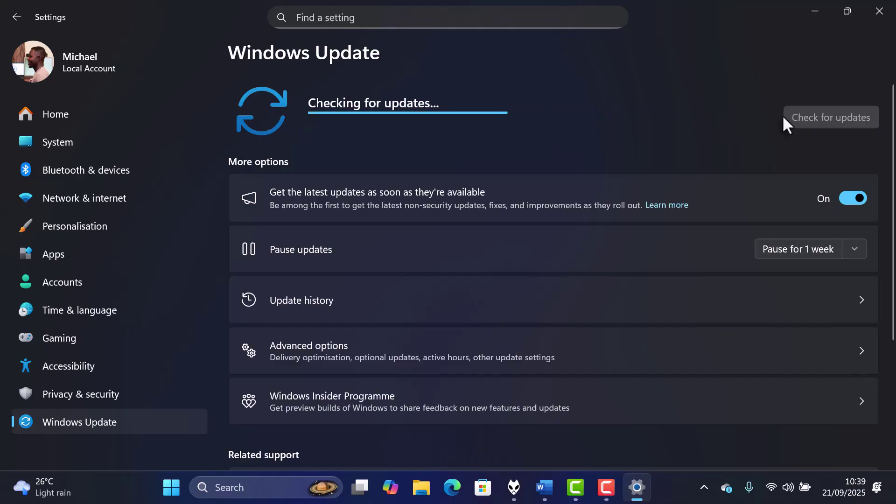